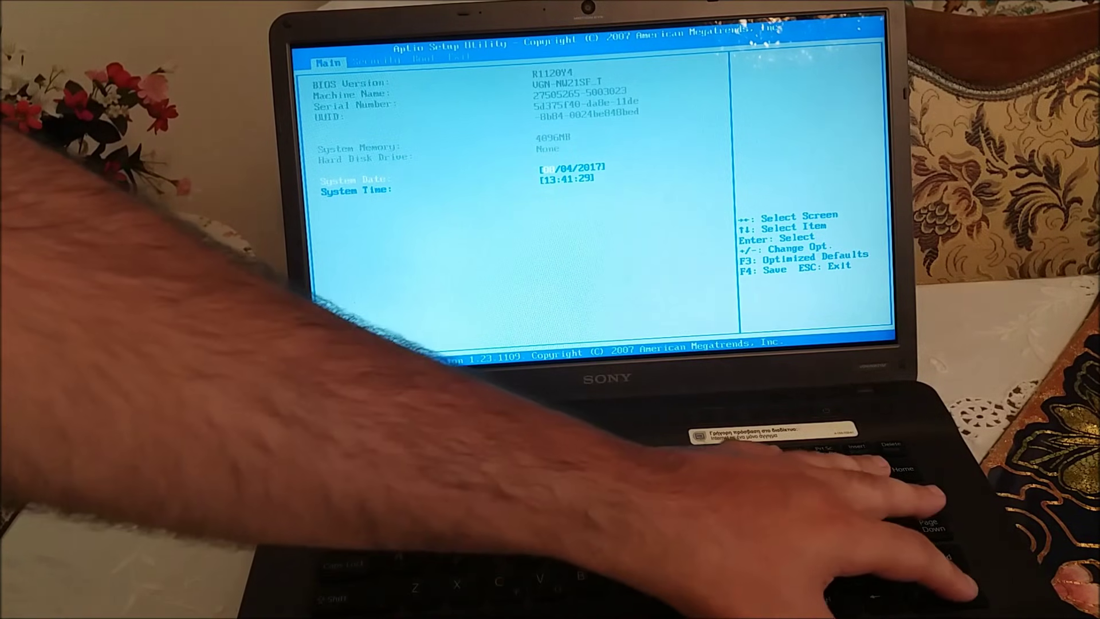
Move from the Main tab to the Boot tab to show the boot priority order
{"action": "key", "text": "Right"}
{"action": "key", "text": "Right"}
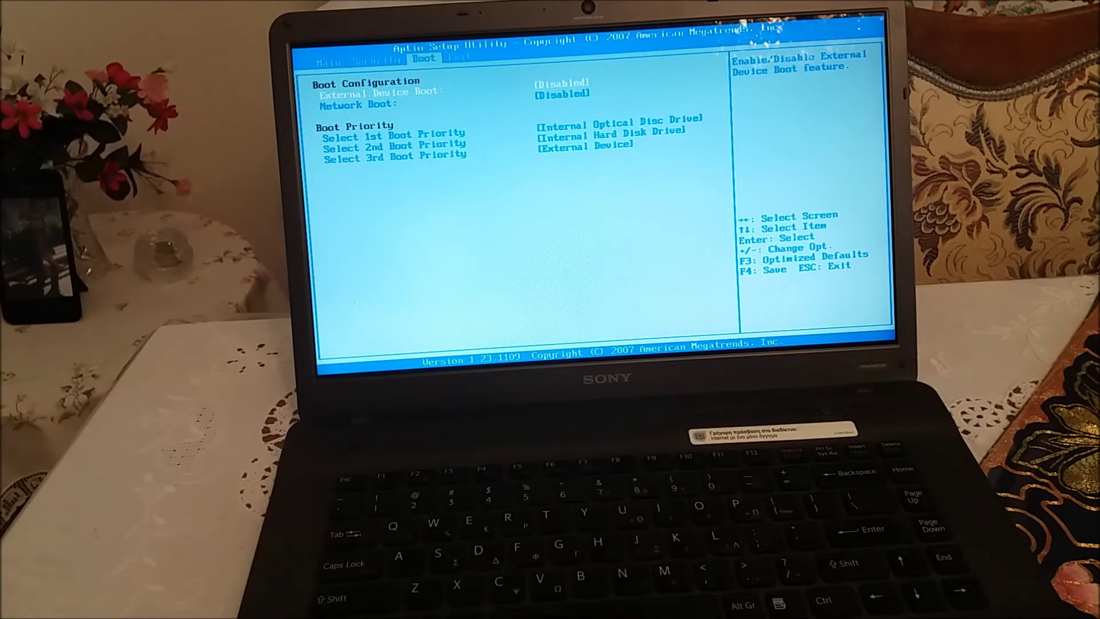